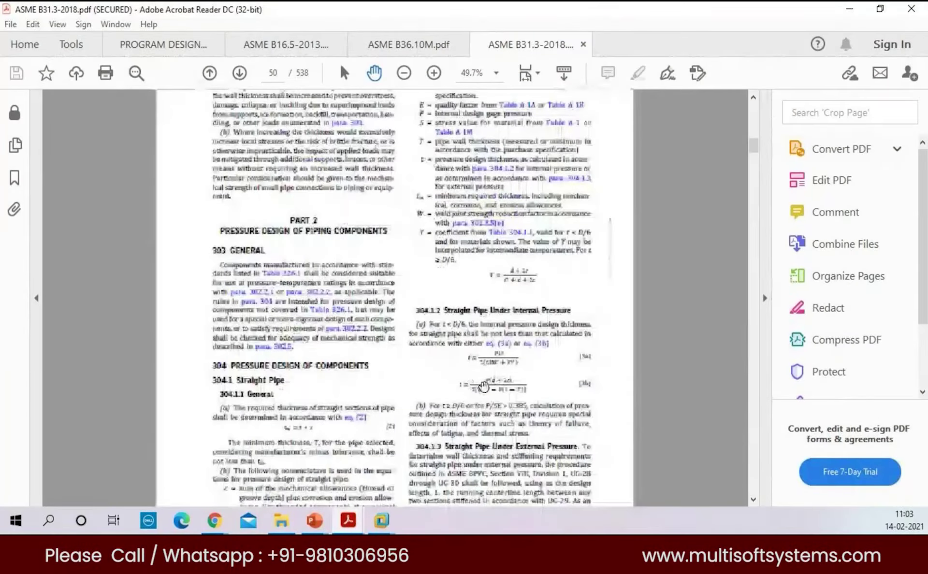
# - Scroll up and nudge the allowable-stress equations higher in the view
pyautogui.scroll(3, 483, 387)
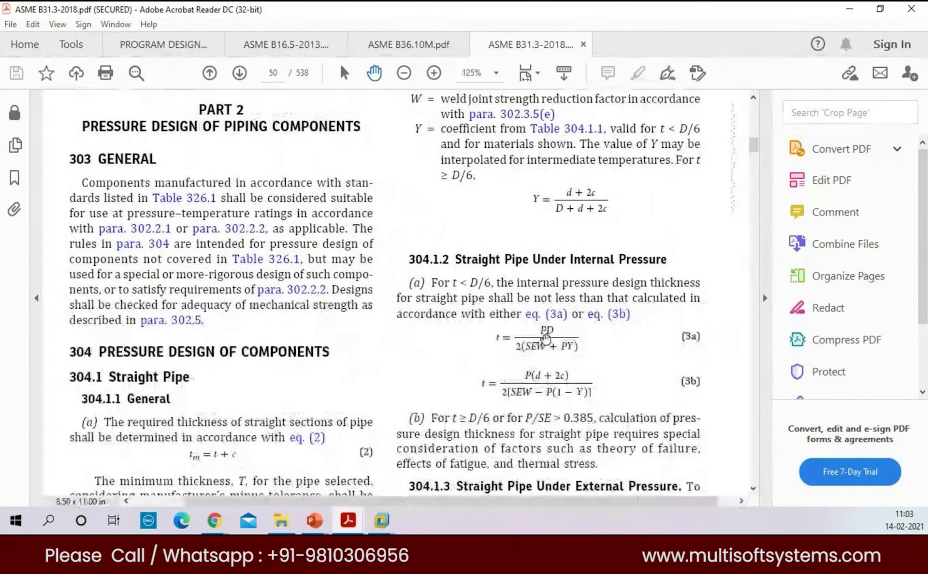
pyautogui.scroll(1, 485, 387)
pyautogui.scroll(2, 541, 347)
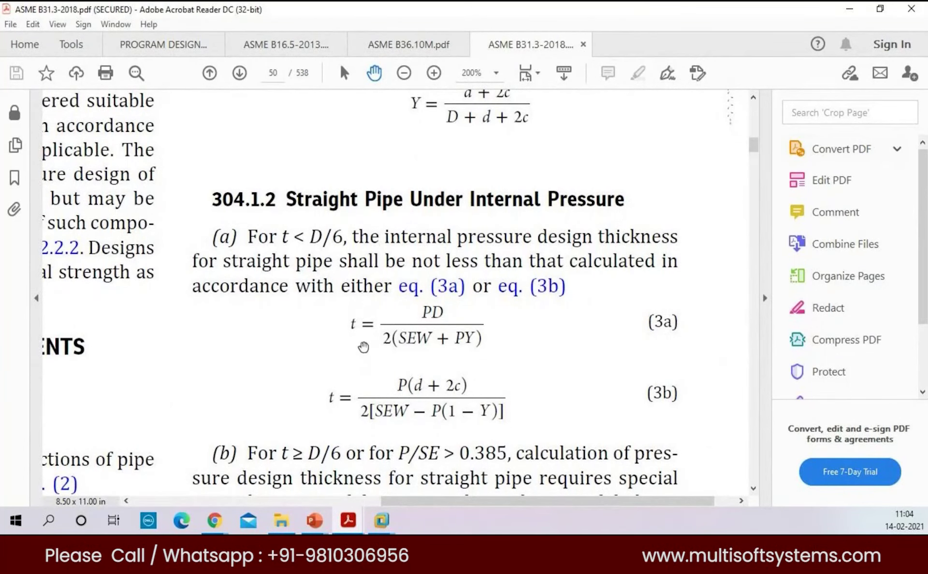
pyautogui.moveTo(434, 319); pyautogui.dragTo(429, 292)
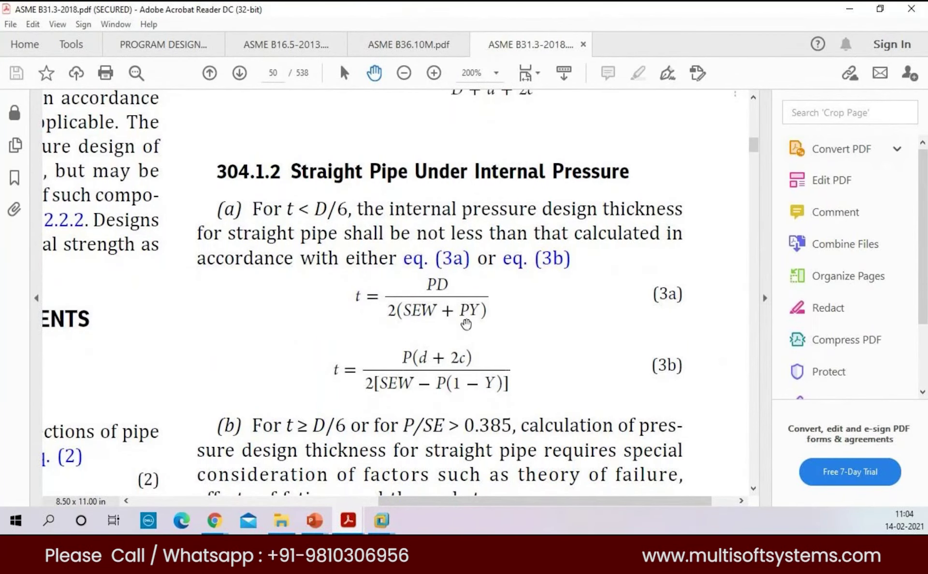
# - Scroll right to the definition of S, the Table A-1/A-1M stress value, then return to the document start
pyautogui.scroll(-1, 465, 324)
pyautogui.scroll(-3, 502, 233)
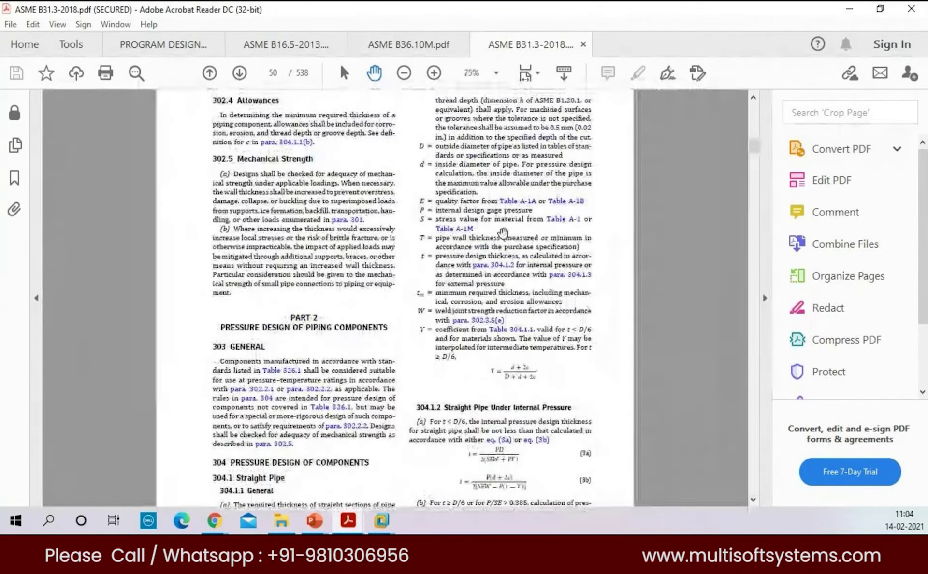
pyautogui.scroll(3, 503, 233)
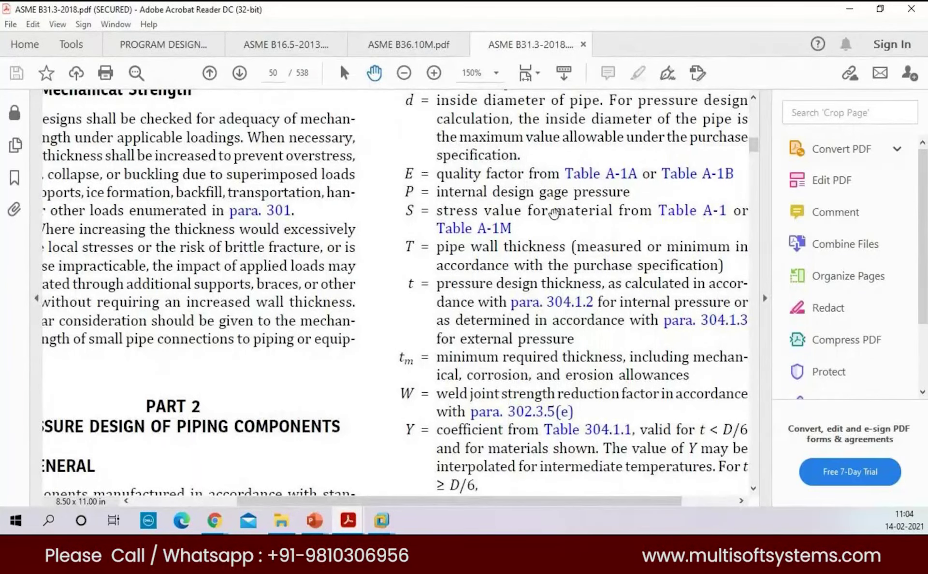
pyautogui.hscroll(2, 598, 225)
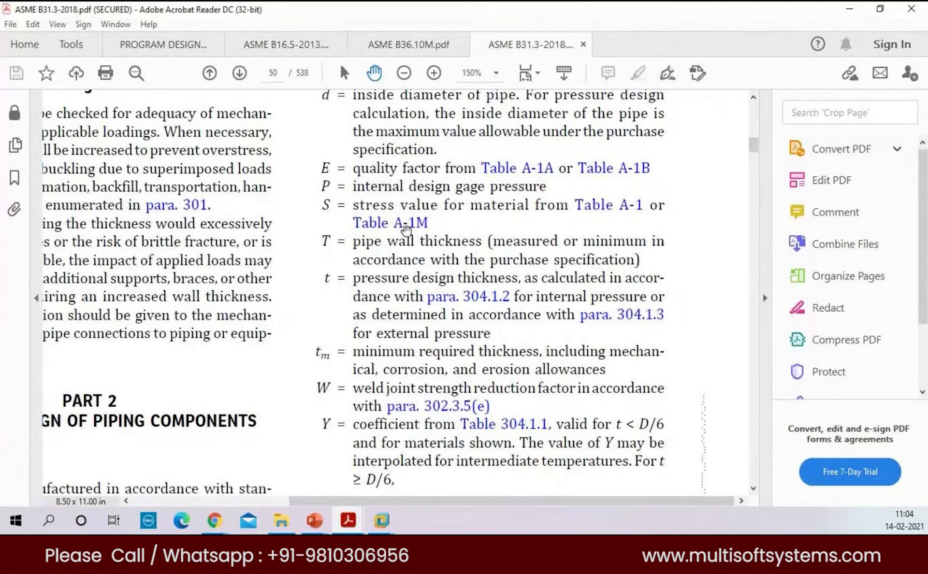
pyautogui.click(530, 75)
# - Scroll to contents page 10 and reveal Appendices A through M, including Allowable Stresses
pyautogui.scroll(20, 697, 145)
pyautogui.scroll(-6, 624, 245)
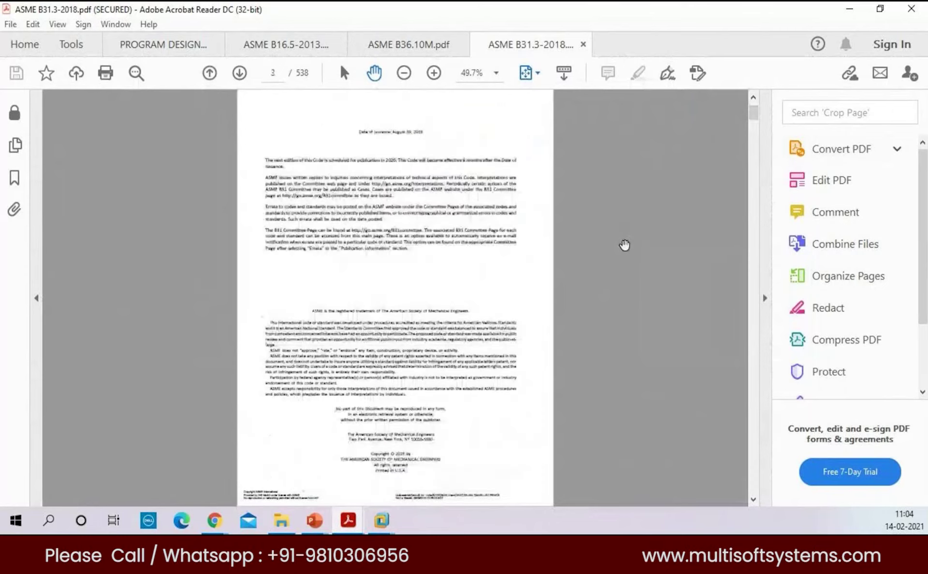
pyautogui.scroll(-5, 624, 245)
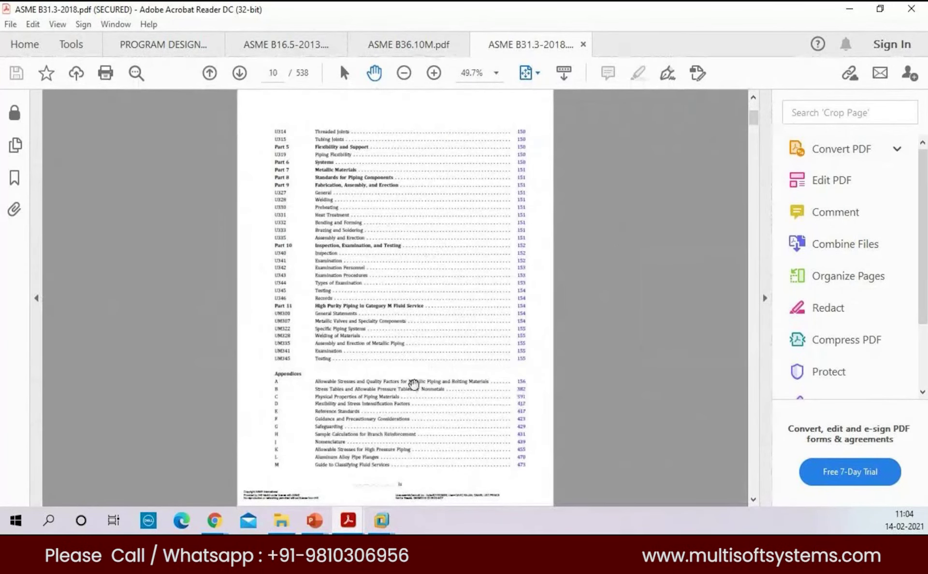
pyautogui.scroll(6, 415, 385)
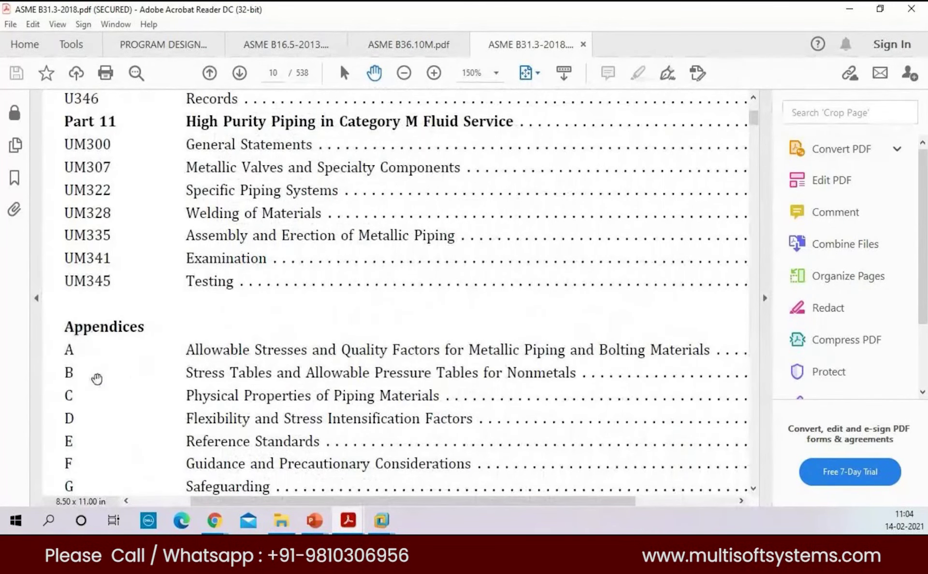
pyautogui.moveTo(114, 464); pyautogui.dragTo(139, 300)
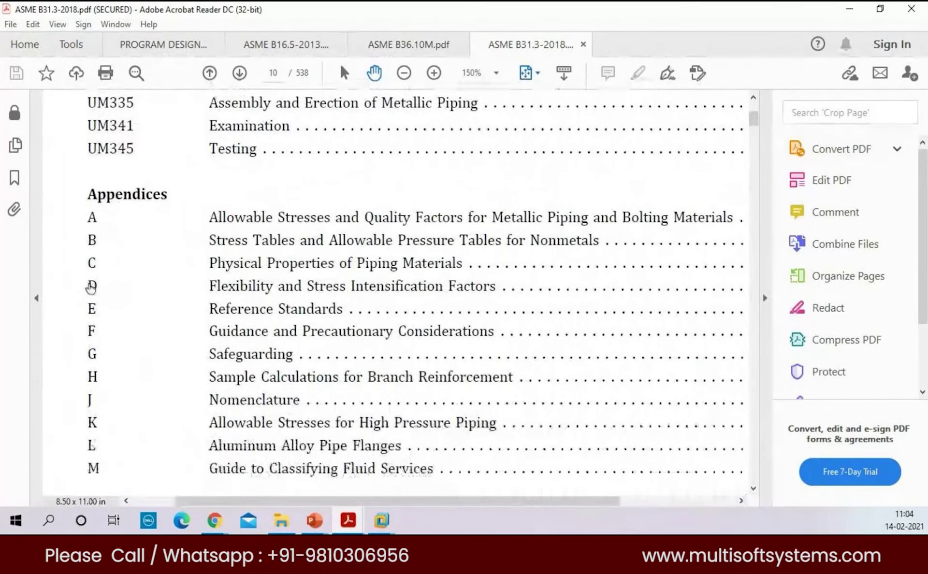
pyautogui.scroll(-1, 507, 425)
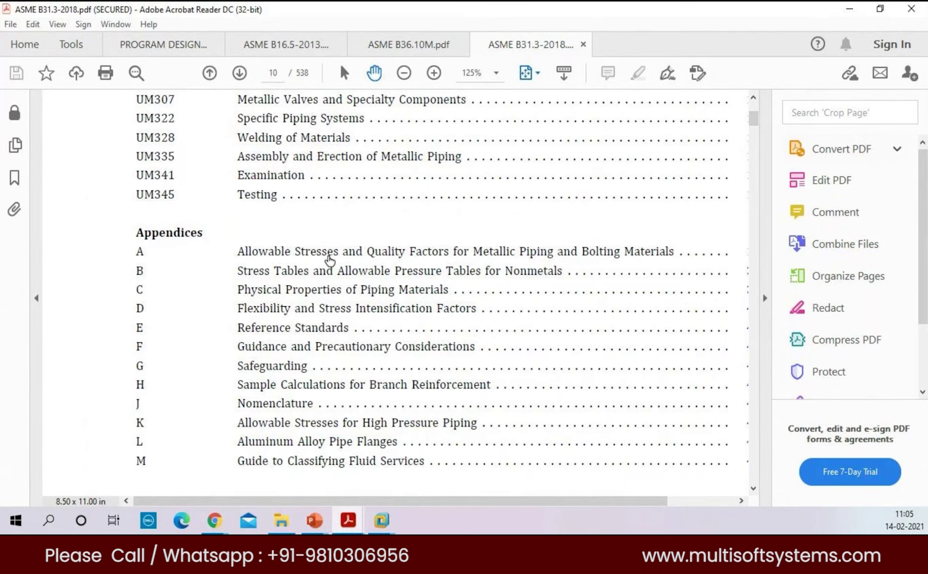
# - Jump to Appendix A and scroll to the carbon steel pipe rows of Table A-1
pyautogui.click(292, 257)
pyautogui.scroll(-2, 414, 268)
pyautogui.scroll(-2, 414, 268)
pyautogui.scroll(-10, 414, 269)
pyautogui.scroll(1, 341, 235)
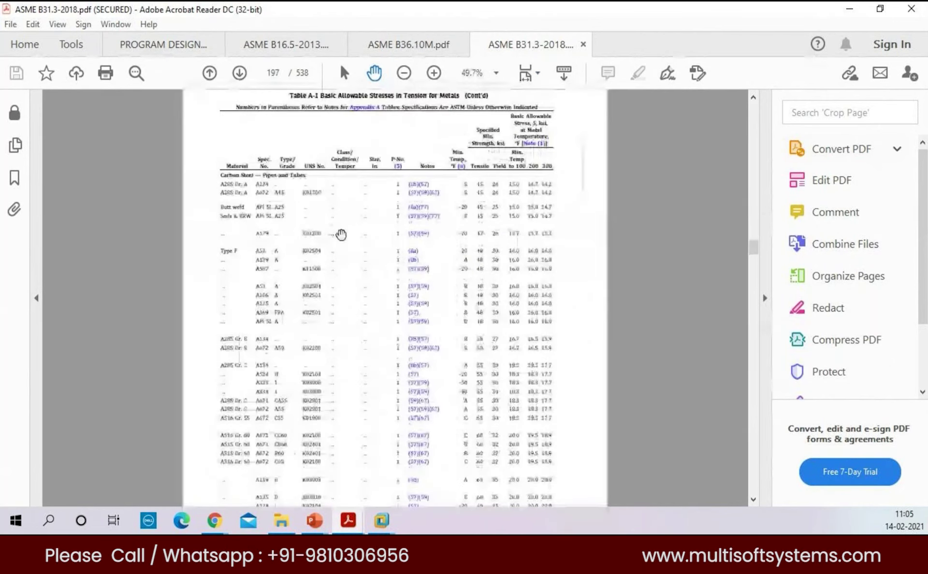
pyautogui.scroll(2, 341, 234)
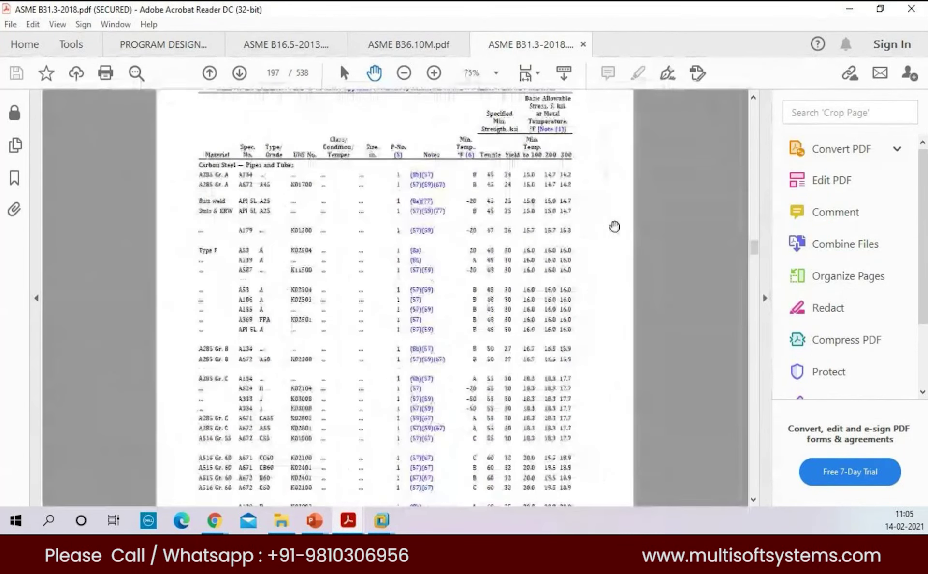
pyautogui.scroll(1, 580, 225)
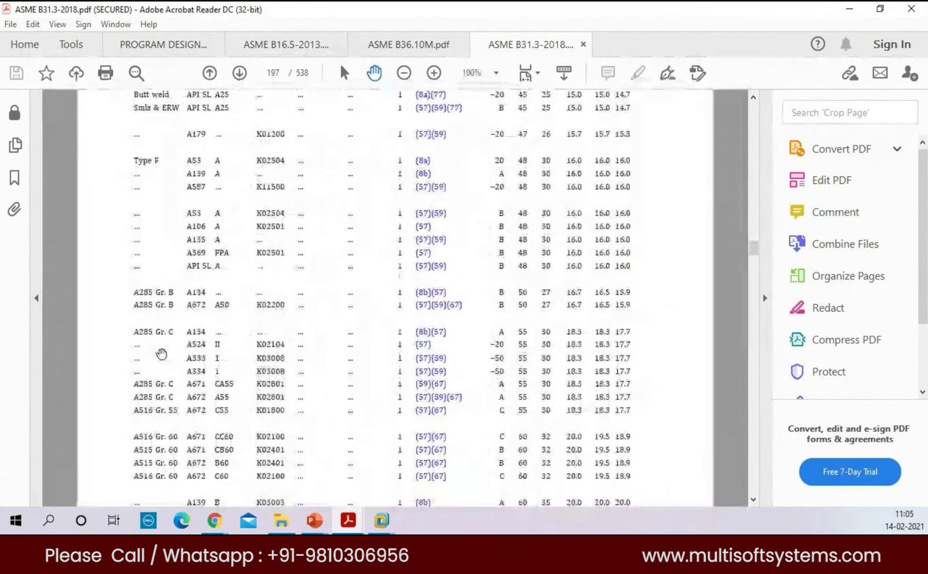
pyautogui.scroll(1, 161, 354)
pyautogui.scroll(1, 238, 196)
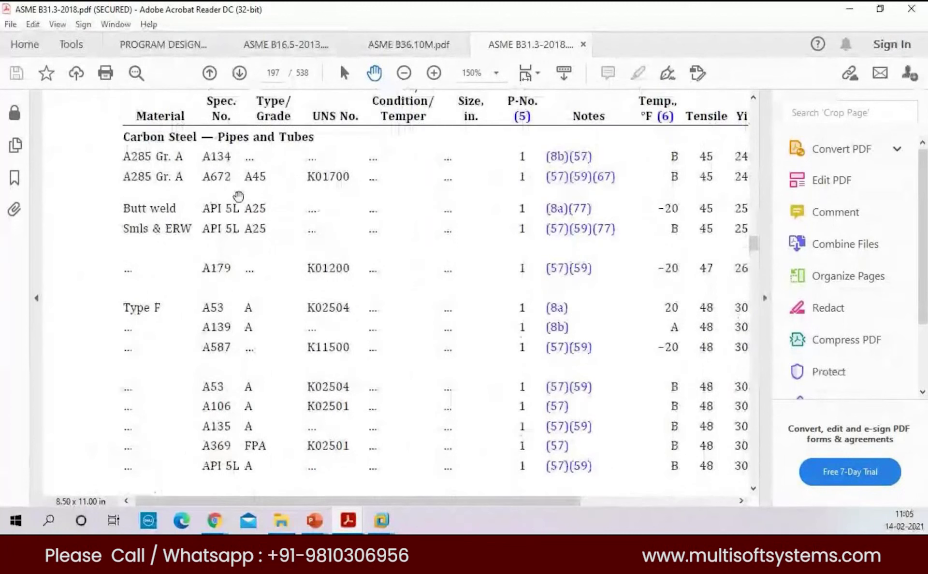
# - Read across the A106 Grade A row, then scroll ahead to the titanium continuation on page 261
pyautogui.hscroll(5, 304, 307)
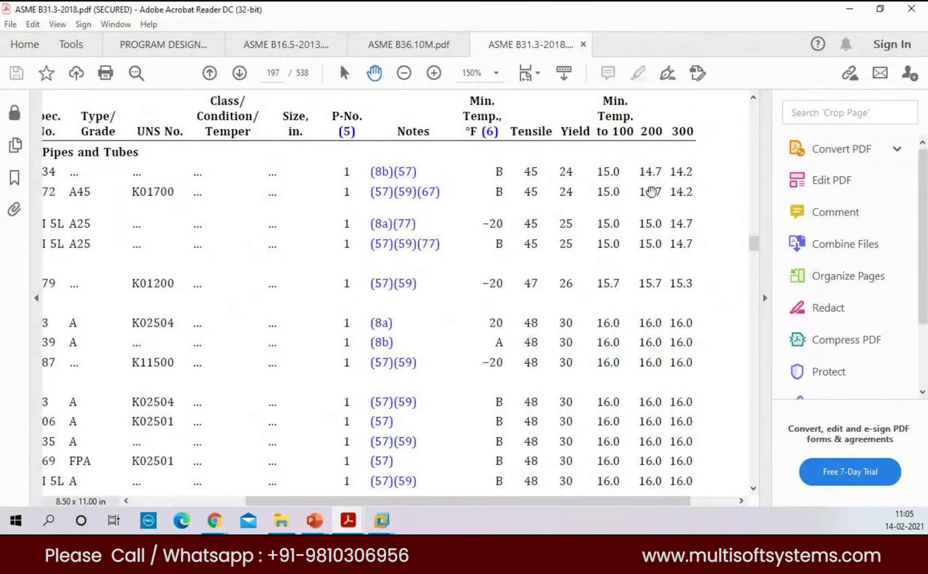
pyautogui.scroll(2, 651, 191)
pyautogui.hscroll(1, 673, 276)
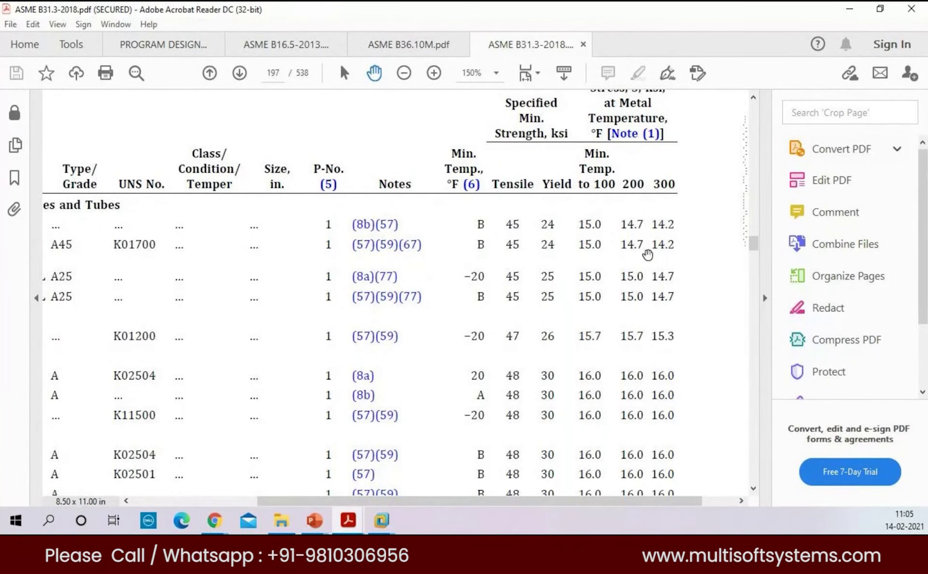
pyautogui.scroll(-2, 677, 280)
pyautogui.scroll(-3, 682, 375)
pyautogui.scroll(-2, 675, 372)
pyautogui.scroll(-5, 673, 361)
pyautogui.scroll(-20, 672, 361)
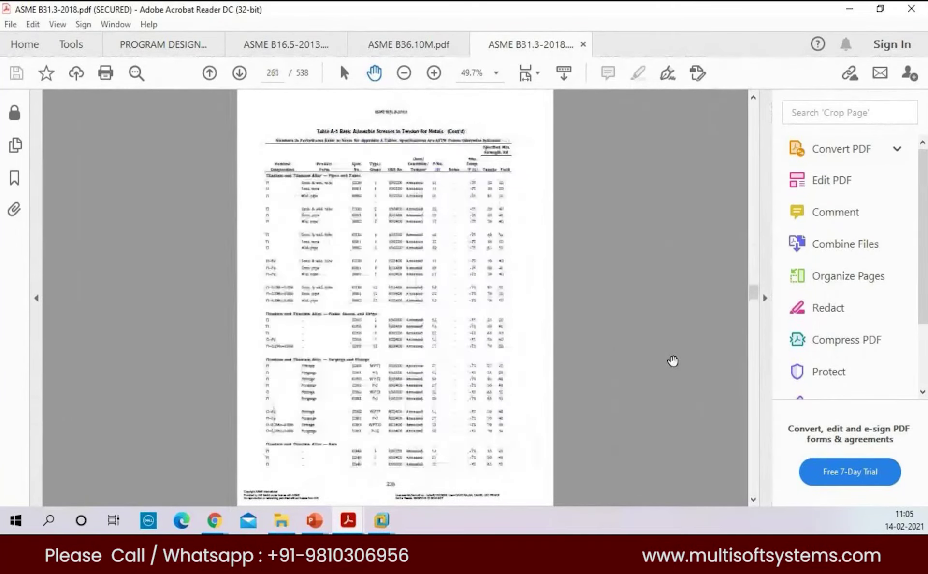
# - Scroll up and down through the Table A-1M stress columns on the current page
pyautogui.scroll(-11, 673, 361)
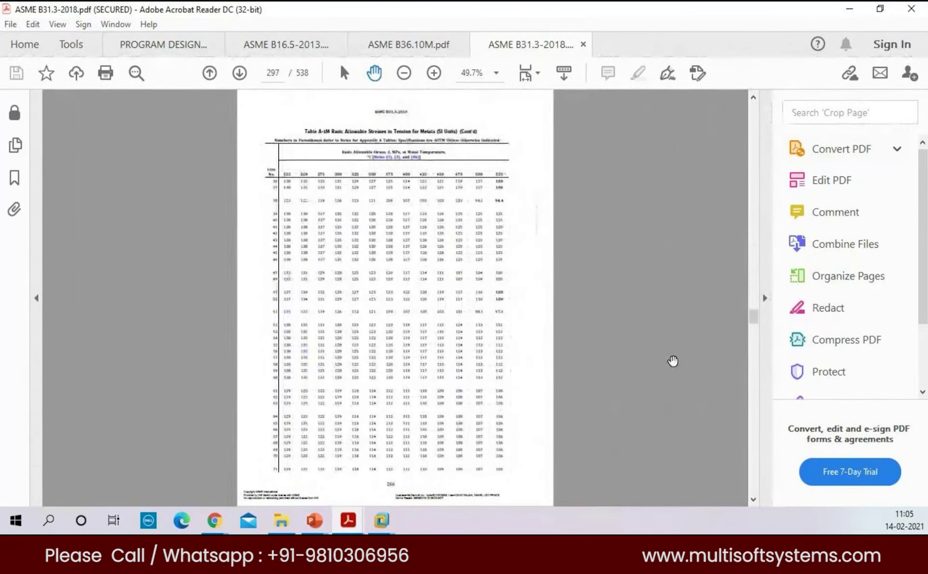
pyautogui.scroll(5, 673, 361)
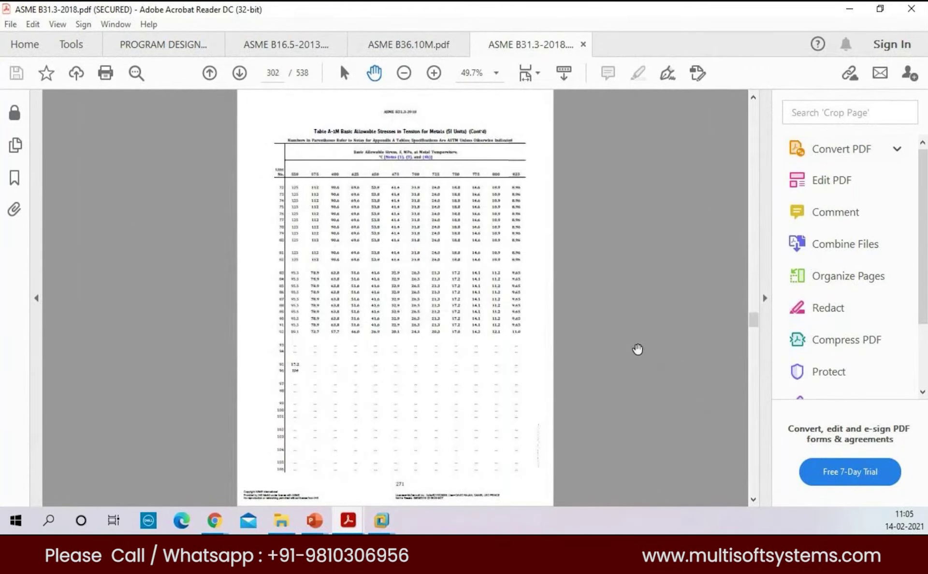
pyautogui.scroll(2, 638, 349)
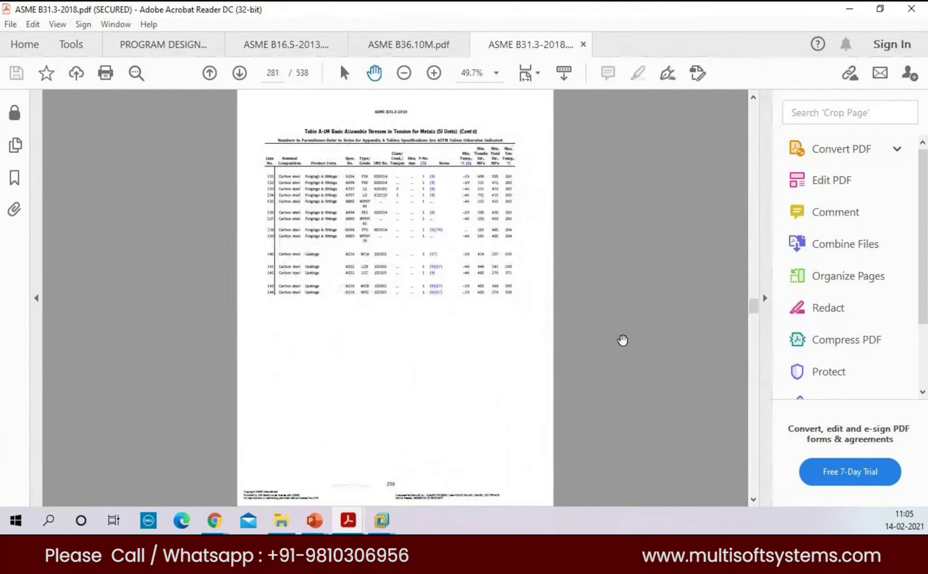
pyautogui.scroll(17, 622, 340)
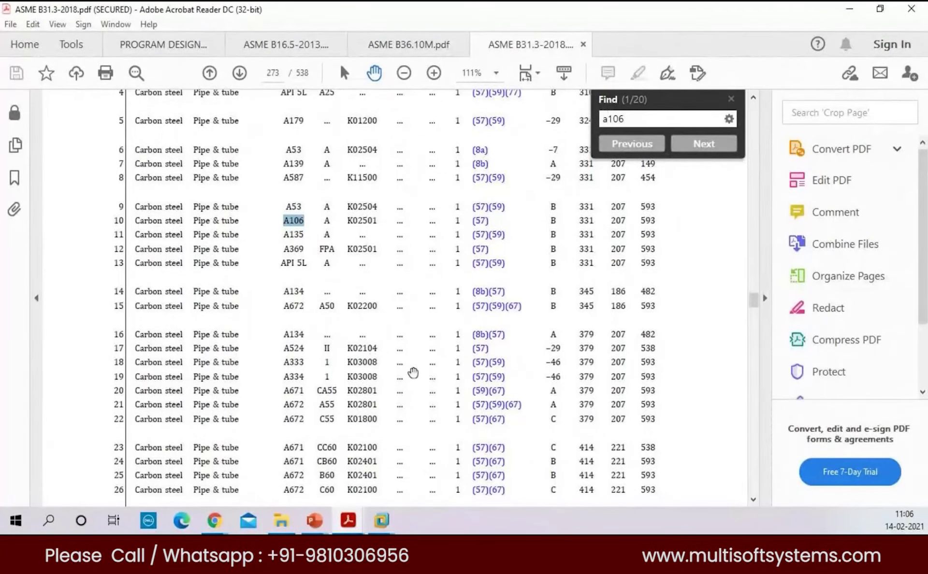
pyautogui.scroll(-3, 420, 300)
pyautogui.scroll(-3, 420, 425)
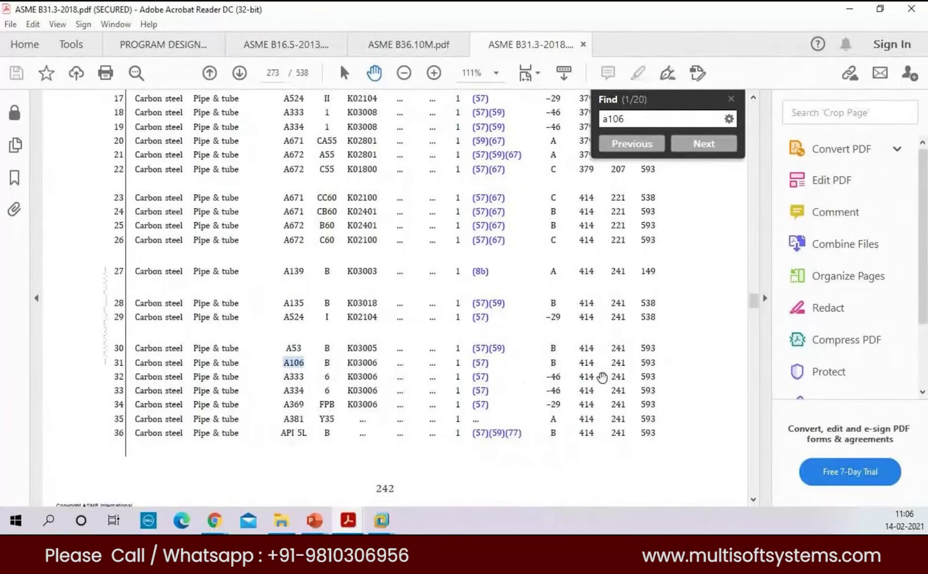
pyautogui.scroll(8, 681, 245)
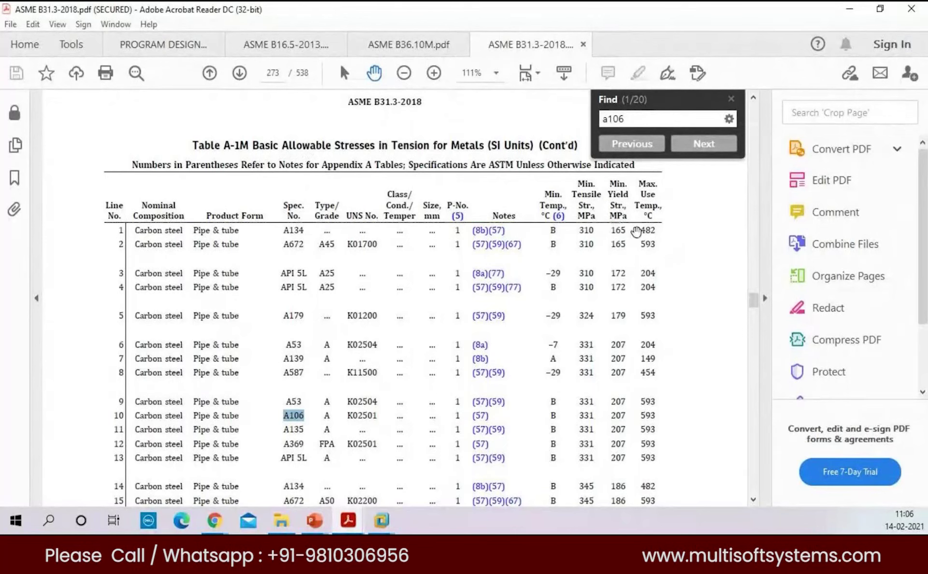
pyautogui.scroll(-8, 690, 427)
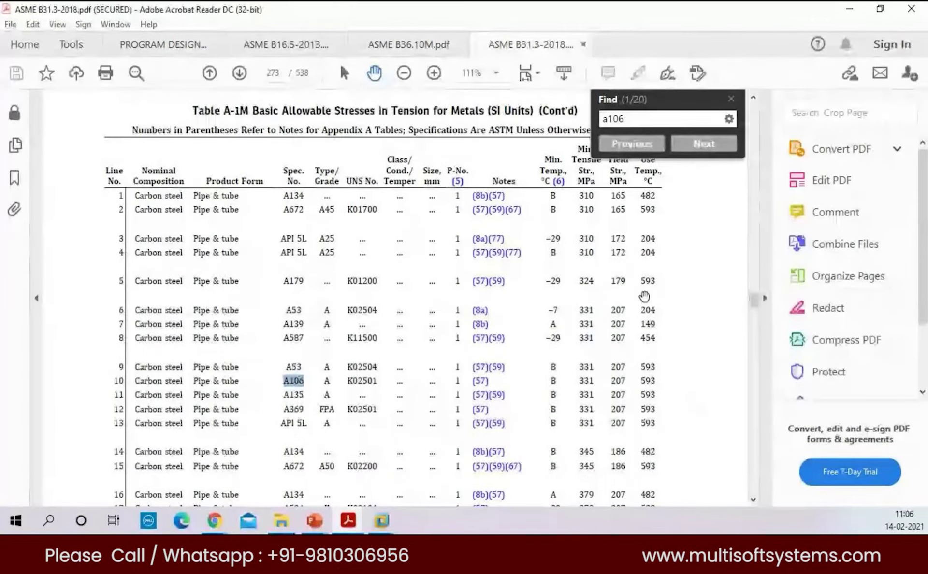
pyautogui.scroll(-4, 670, 384)
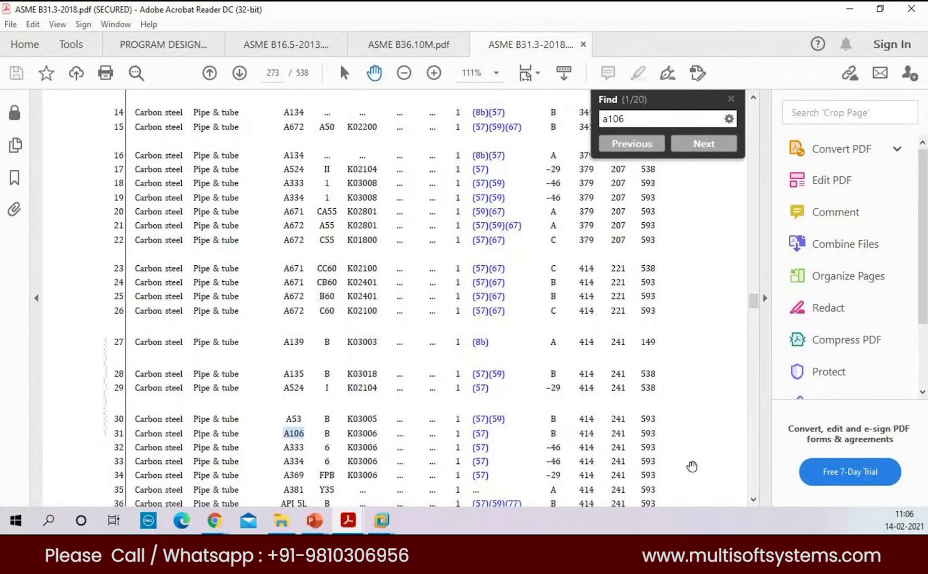
# - Move to page 274 and scan the Table A-1M (Cont'd) allowable stress columns for A106
pyautogui.press('Right')
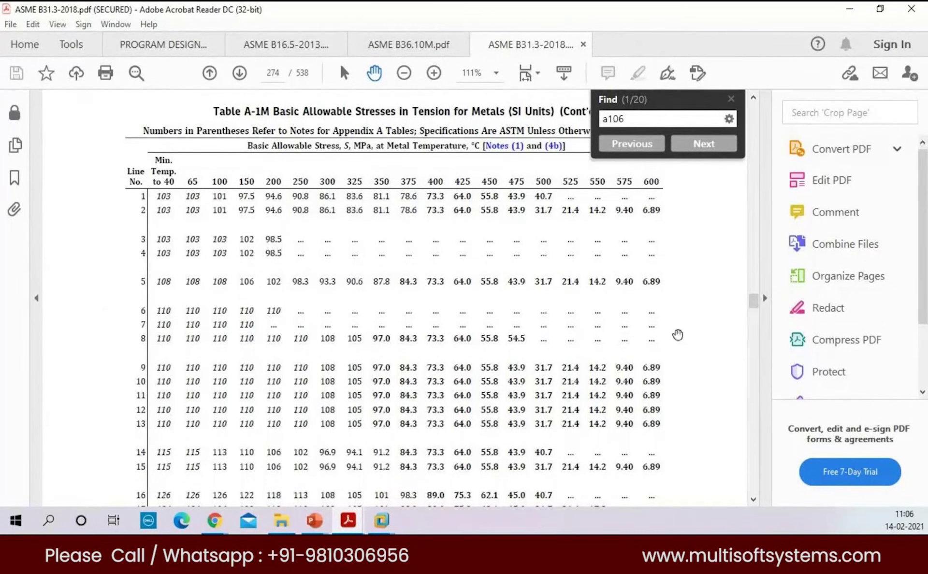
pyautogui.scroll(-3, 693, 424)
pyautogui.scroll(5, 695, 307)
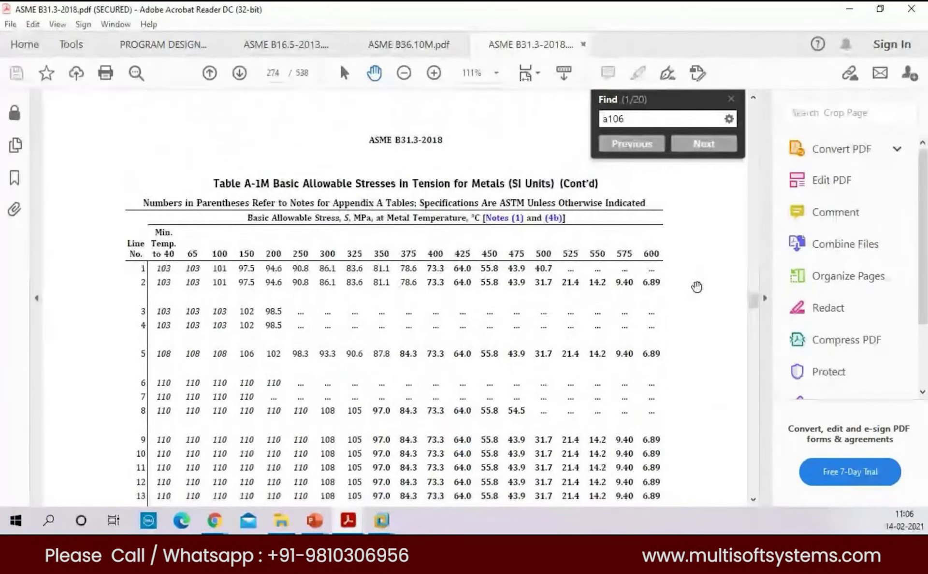
pyautogui.scroll(5, 696, 285)
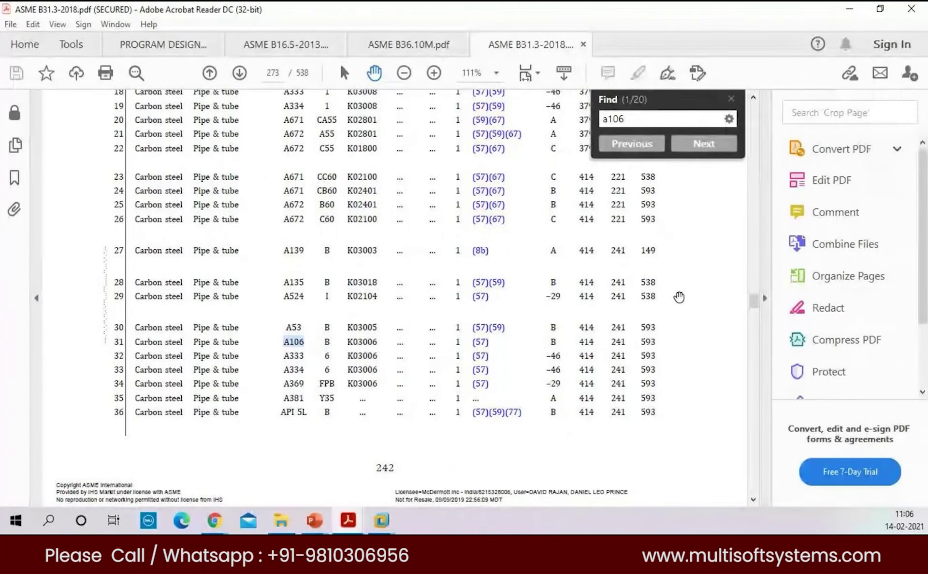
pyautogui.scroll(10, 679, 305)
pyautogui.scroll(-10, 696, 362)
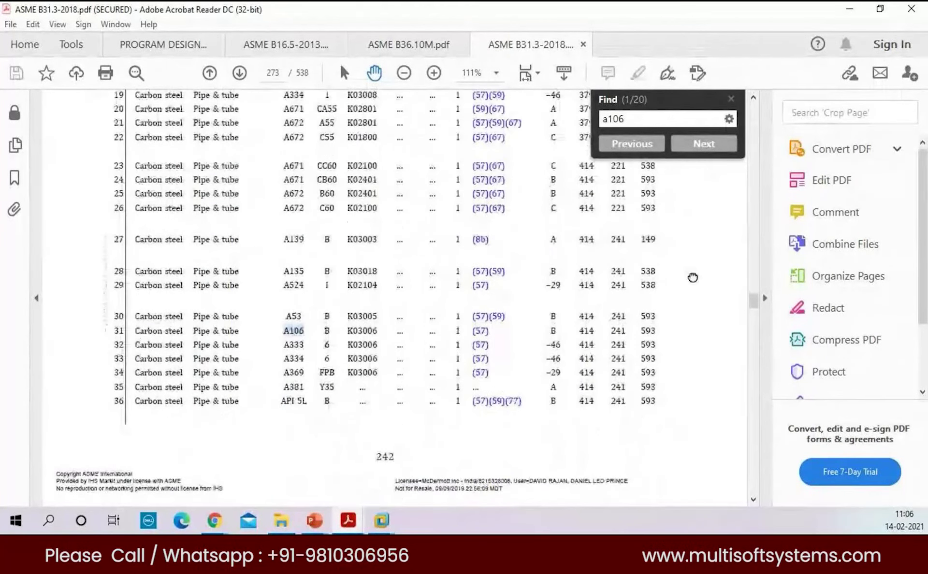
pyautogui.scroll(-2, 132, 387)
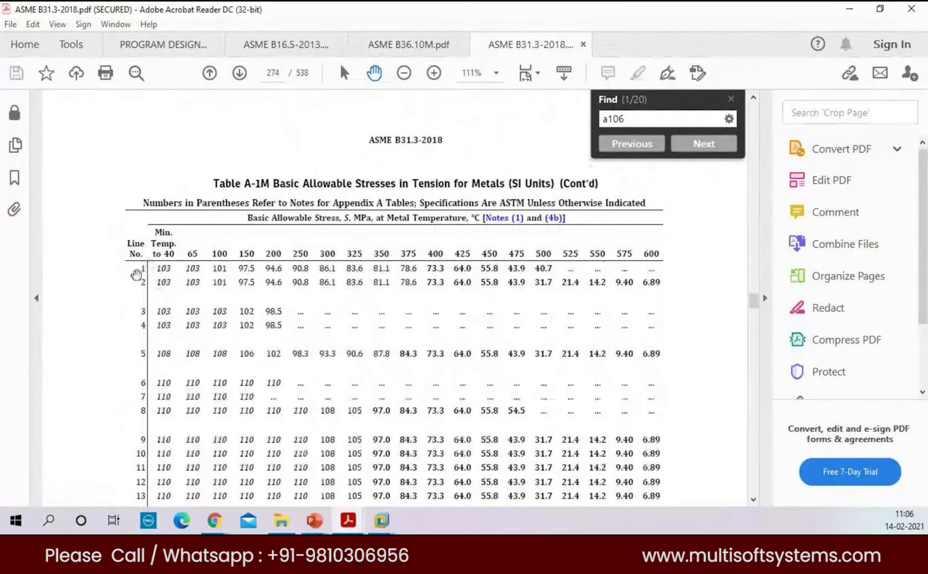
pyautogui.scroll(-5, 136, 455)
pyautogui.scroll(-4, 141, 479)
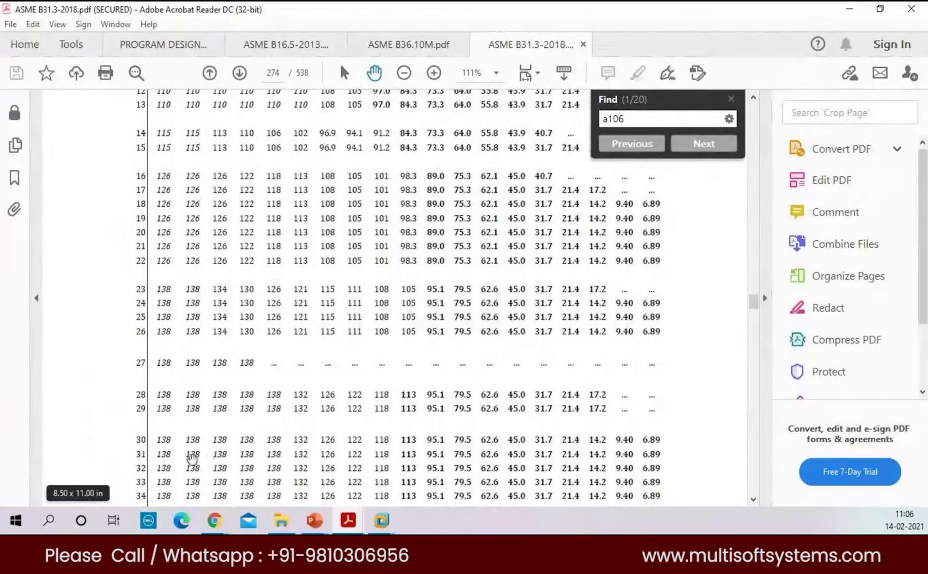
pyautogui.scroll(3, 700, 343)
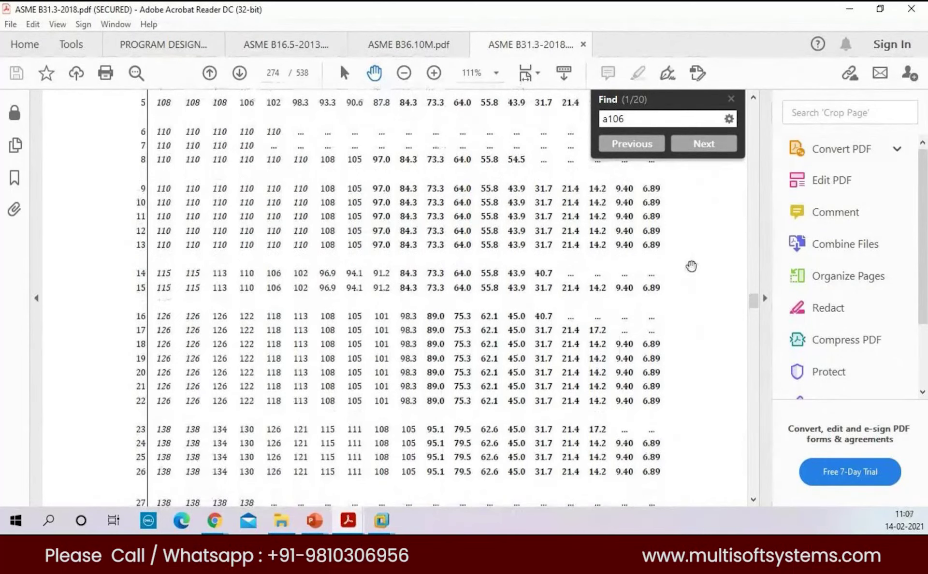
pyautogui.scroll(5, 691, 271)
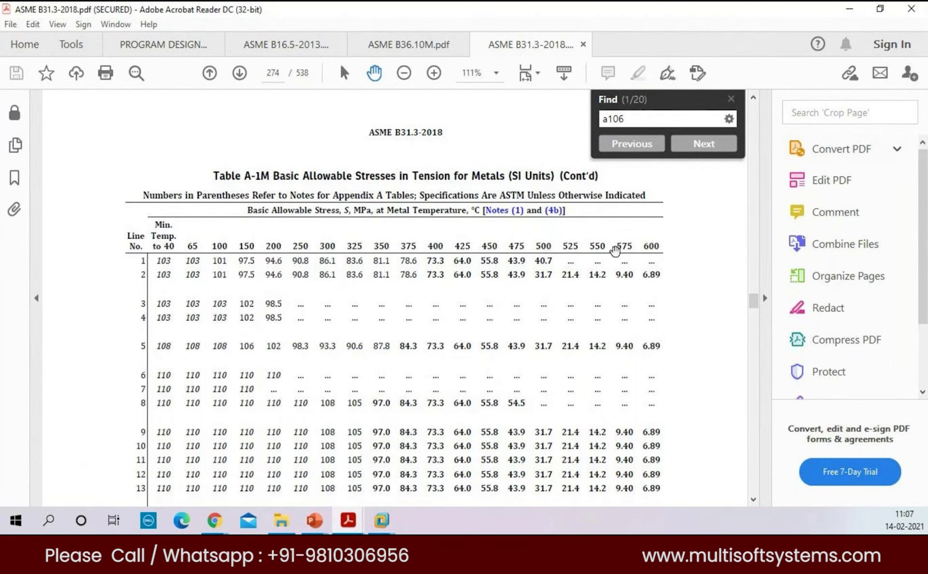
pyautogui.scroll(-10, 726, 440)
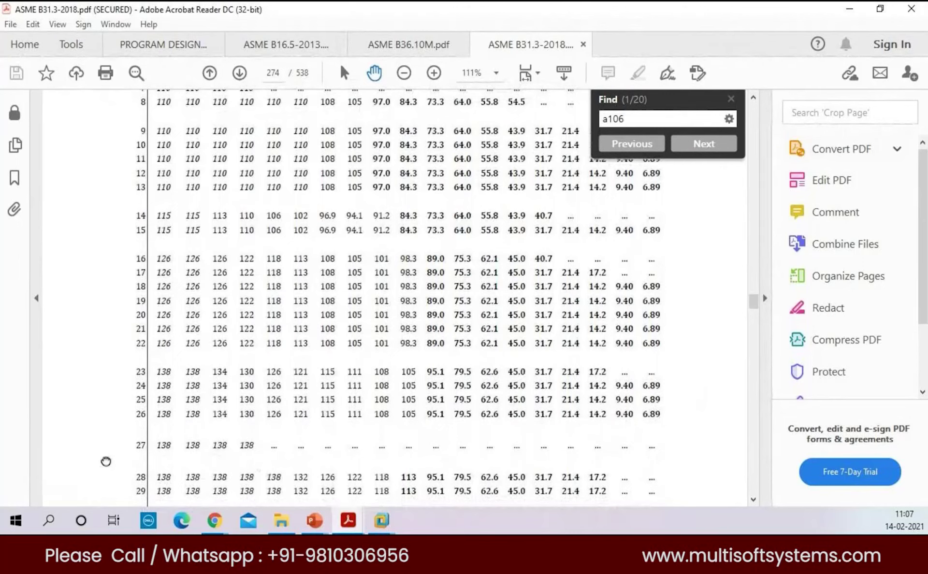
pyautogui.scroll(-2, 116, 402)
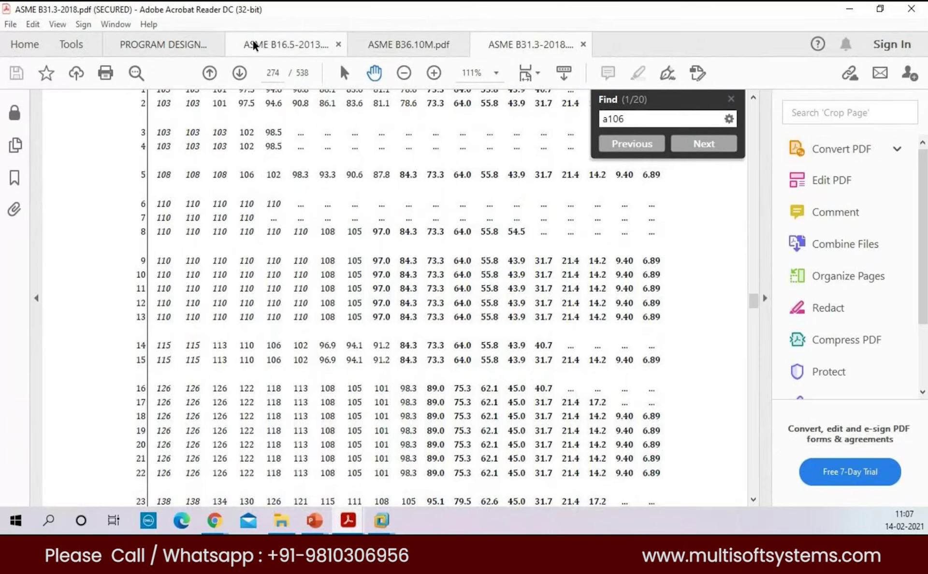
pyautogui.click(254, 42)
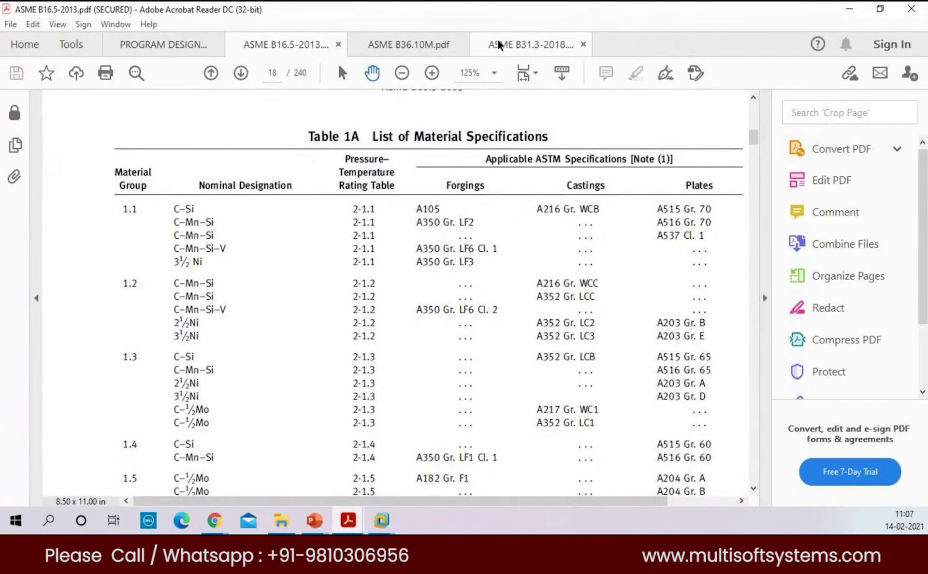
pyautogui.click(520, 40)
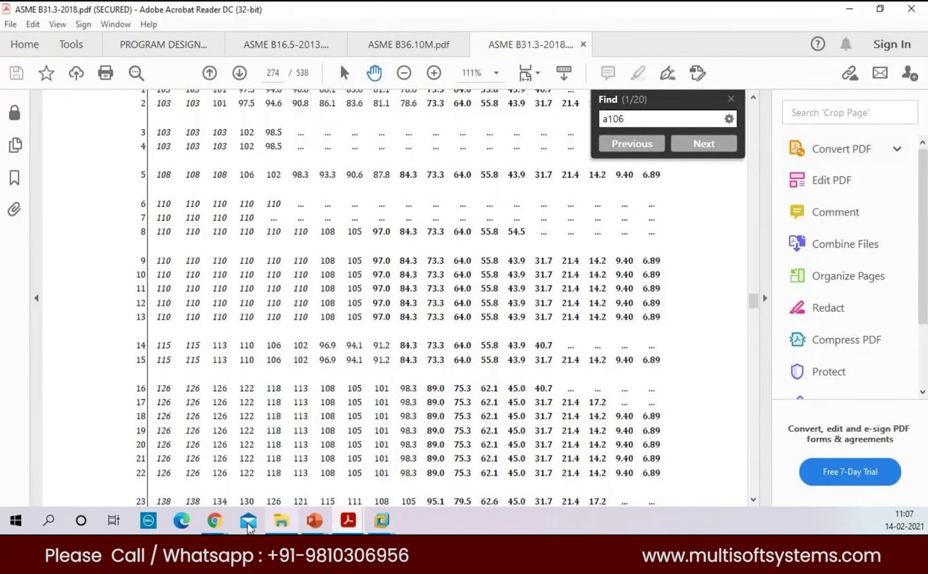
pyautogui.click(215, 522)
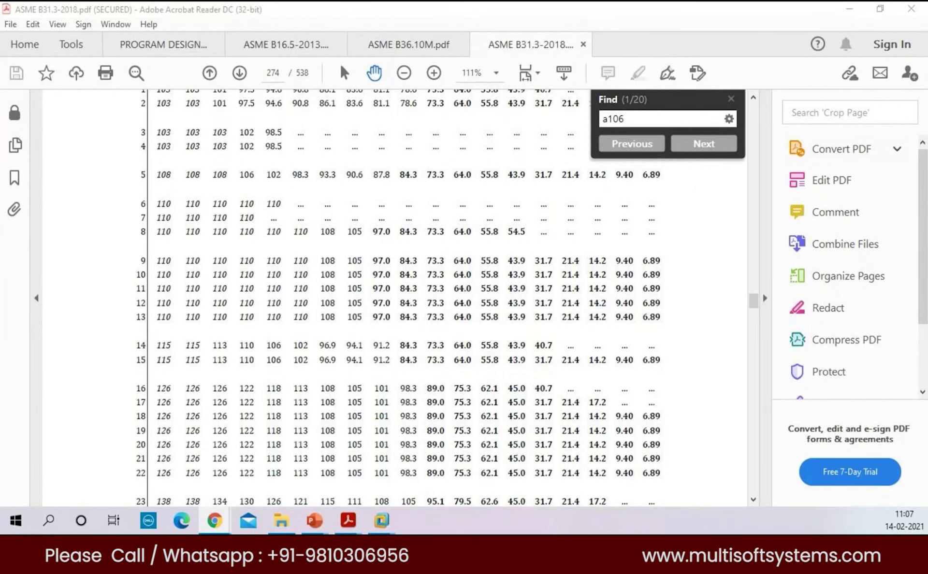
# - Show Table A-1M rows 30–36 including A106 line 31, then switch to ASME B16.5-2013
pyautogui.moveTo(705, 209); pyautogui.dragTo(705, 219)
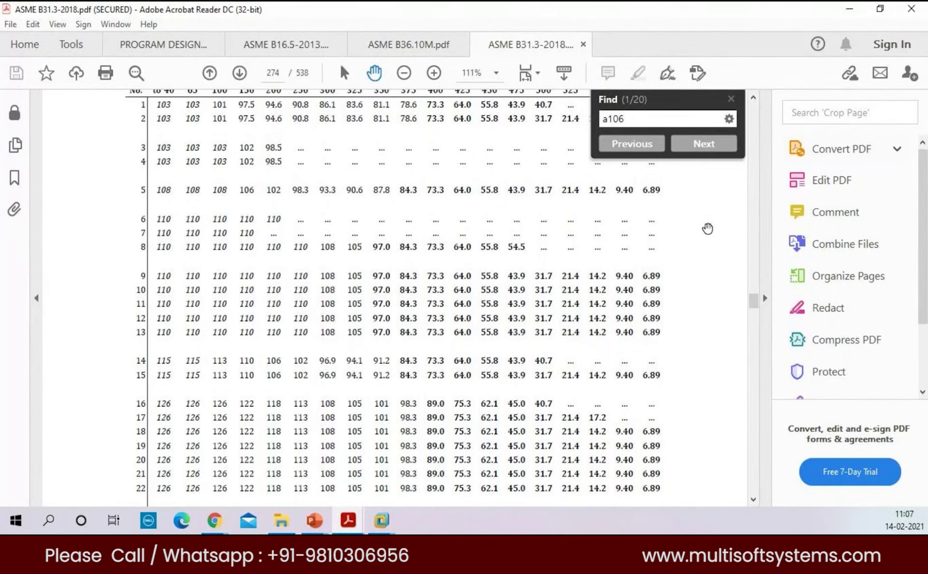
pyautogui.scroll(-5, 696, 290)
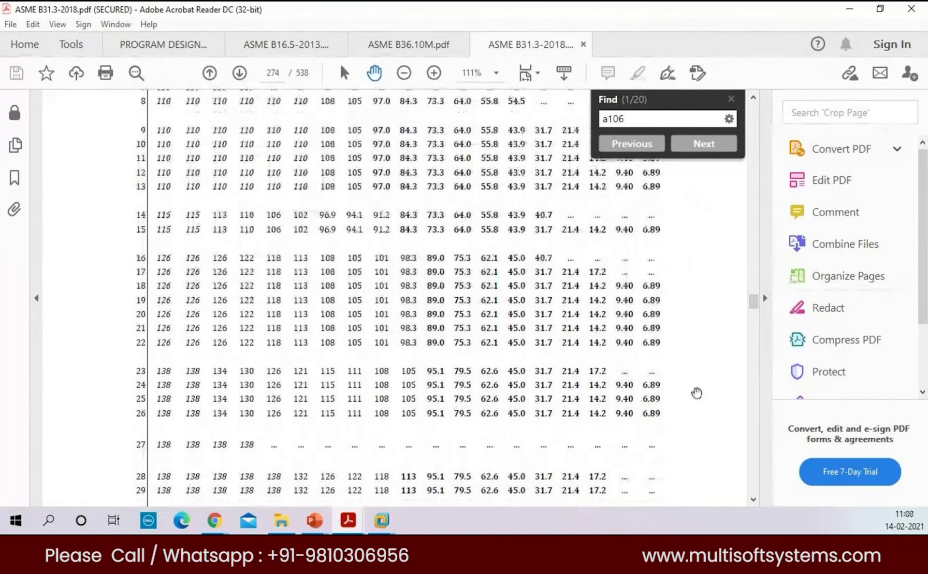
pyautogui.scroll(-6, 712, 420)
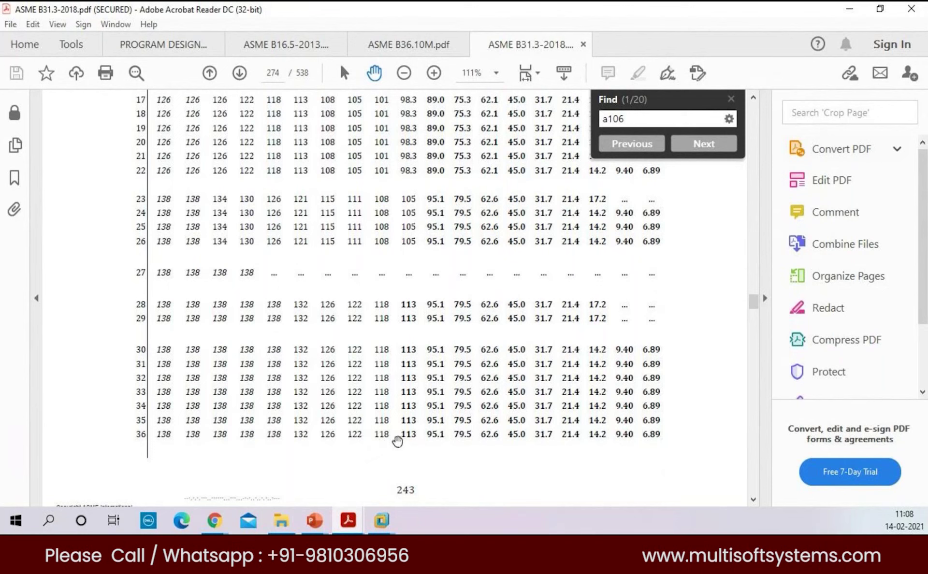
pyautogui.scroll(10, 725, 275)
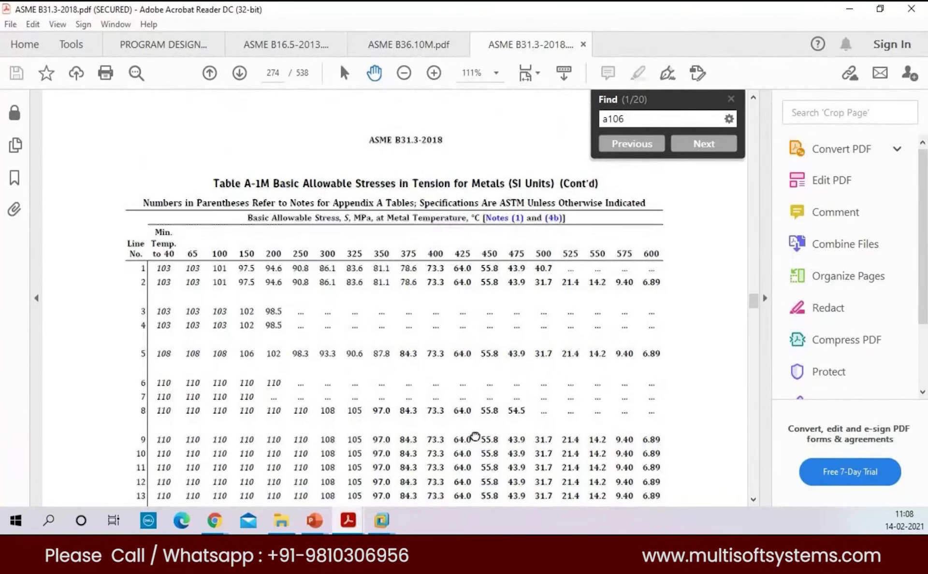
pyautogui.scroll(-5, 476, 438)
pyautogui.scroll(-4, 487, 309)
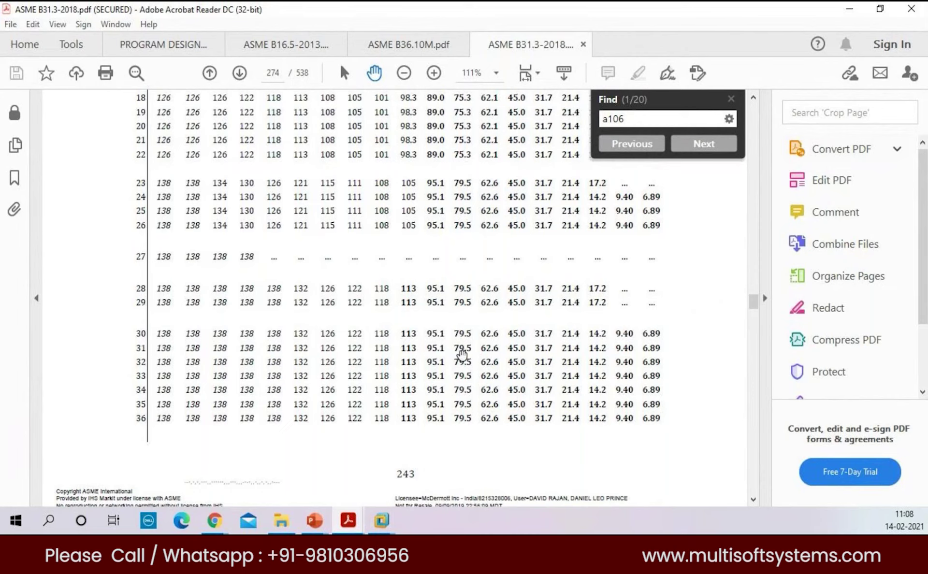
pyautogui.click(292, 51)
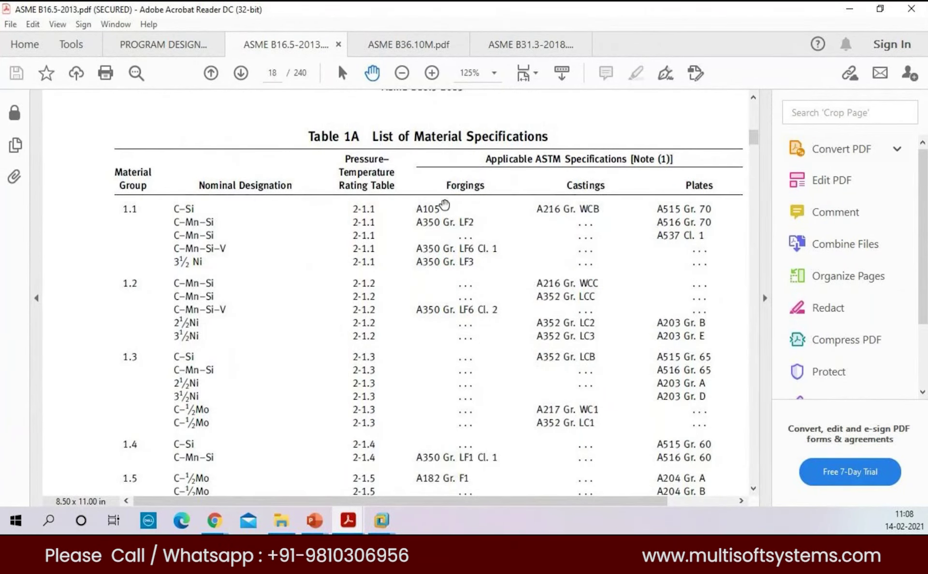
# - Scroll ASME B16.5-2013 to page 37's Table 2-1.1 Group 1.1 ratings at 100%
pyautogui.scroll(-2, 445, 205)
pyautogui.scroll(-1, 446, 205)
pyautogui.scroll(-5, 673, 222)
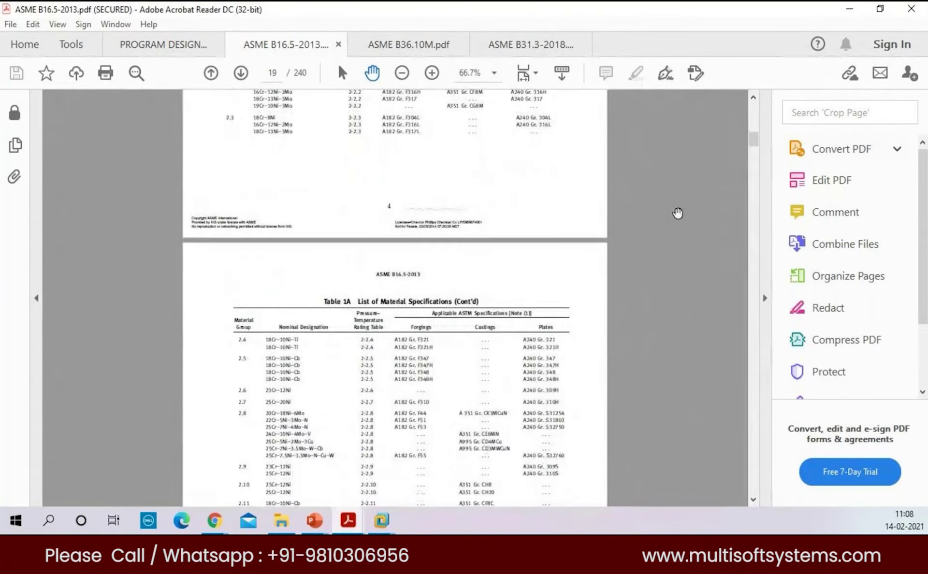
pyautogui.scroll(-8, 676, 211)
pyautogui.scroll(-10, 671, 213)
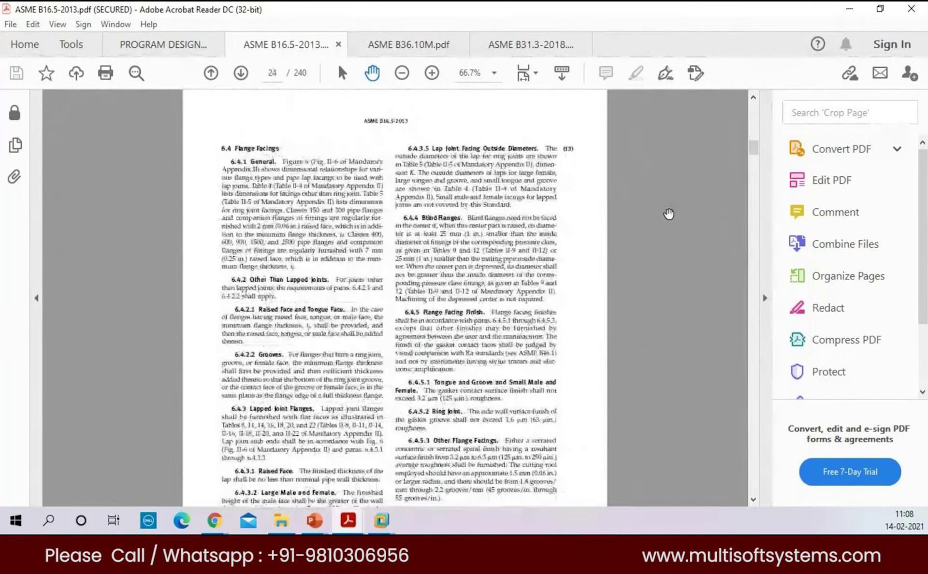
pyautogui.scroll(-8, 669, 213)
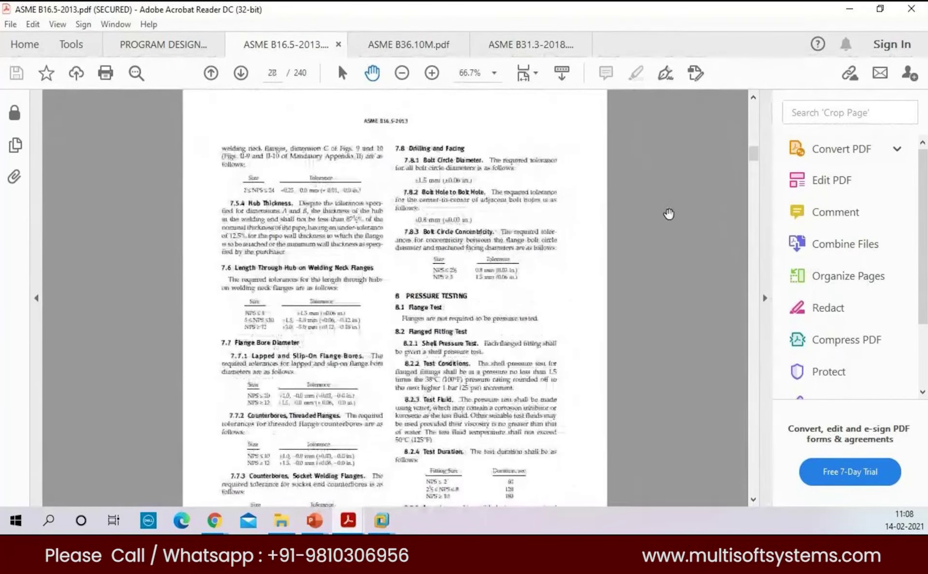
pyautogui.scroll(-16, 668, 213)
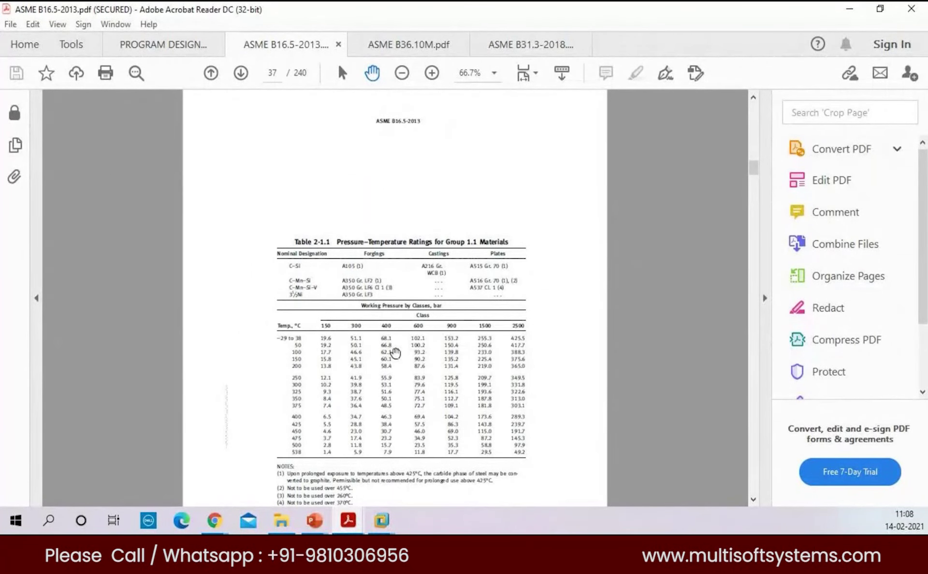
pyautogui.scroll(2, 366, 360)
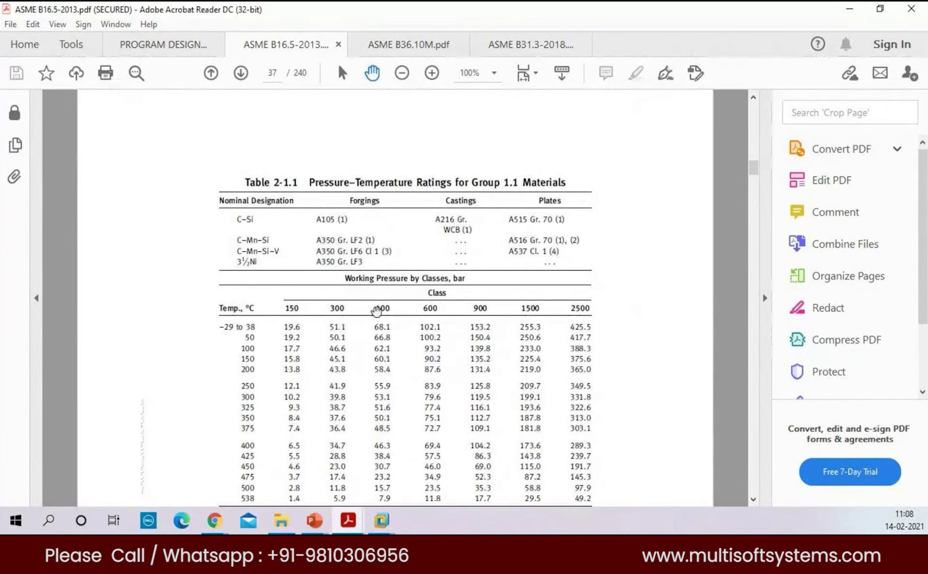
pyautogui.scroll(-2, 371, 447)
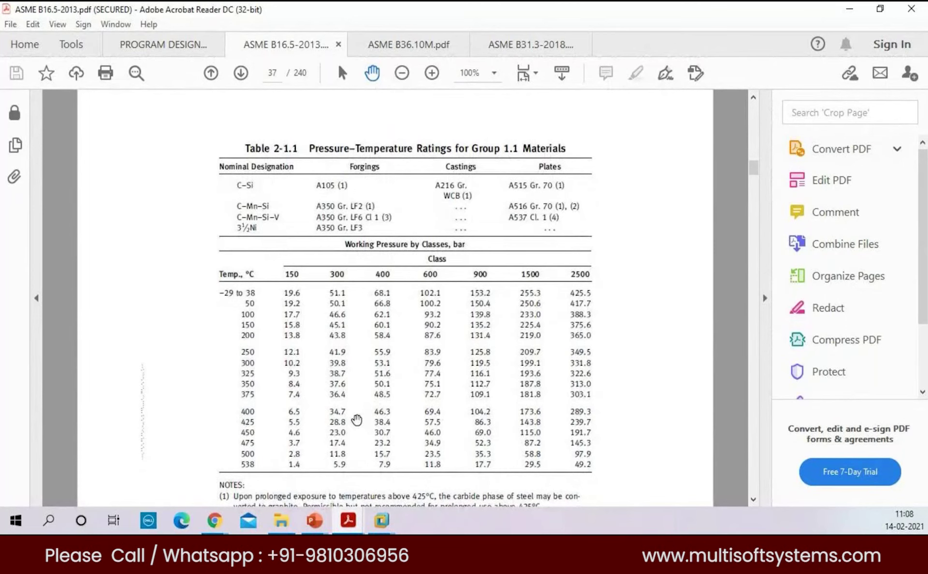